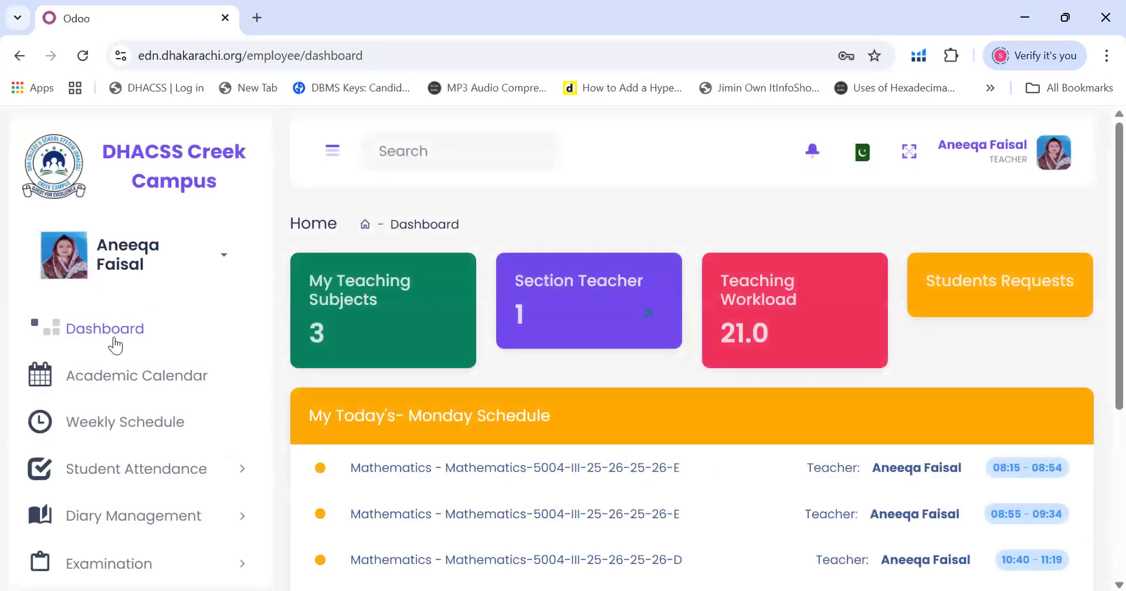
# Reduce the browser page zoom to 75% so more of the teacher dashboard fits on screen.
pyautogui.scroll(-3, 116, 312)
pyautogui.click(1105, 56)
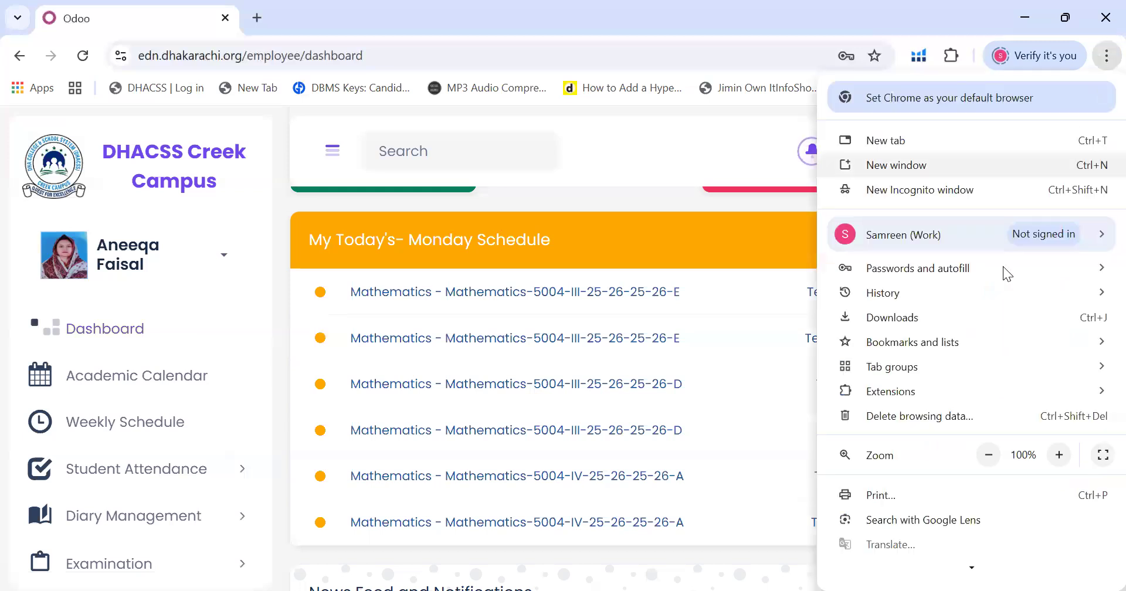
pyautogui.click(988, 455)
pyautogui.click(988, 455)
pyautogui.click(988, 455)
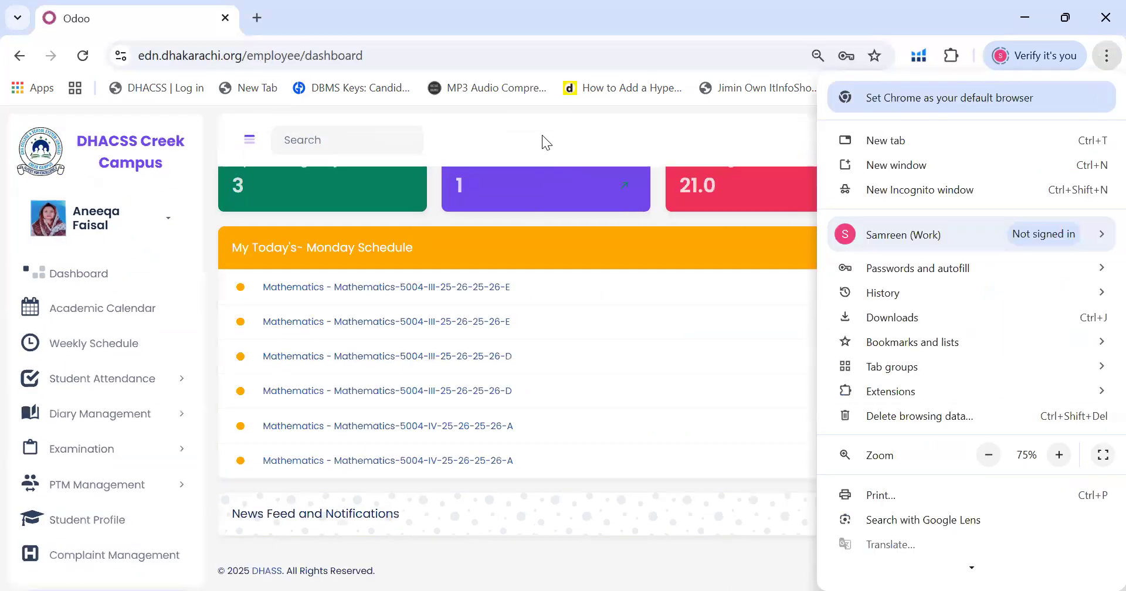
pyautogui.click(542, 135)
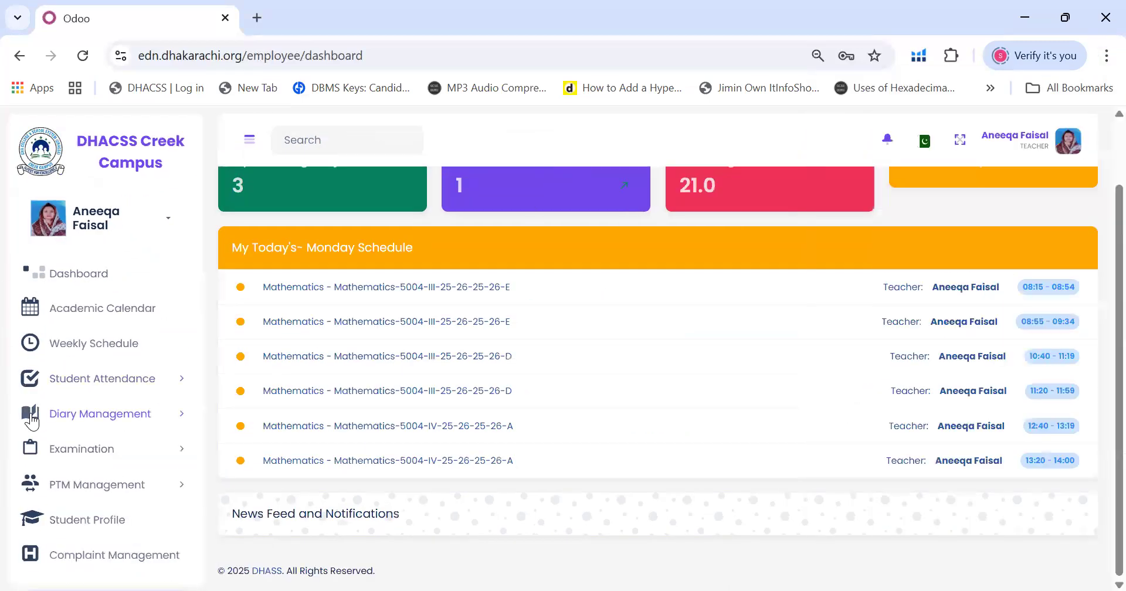
# Open the section attendance register of III-2025-2026 - E for 2025-08-04 and review the students' present and leave marks.
pyautogui.click(101, 382)
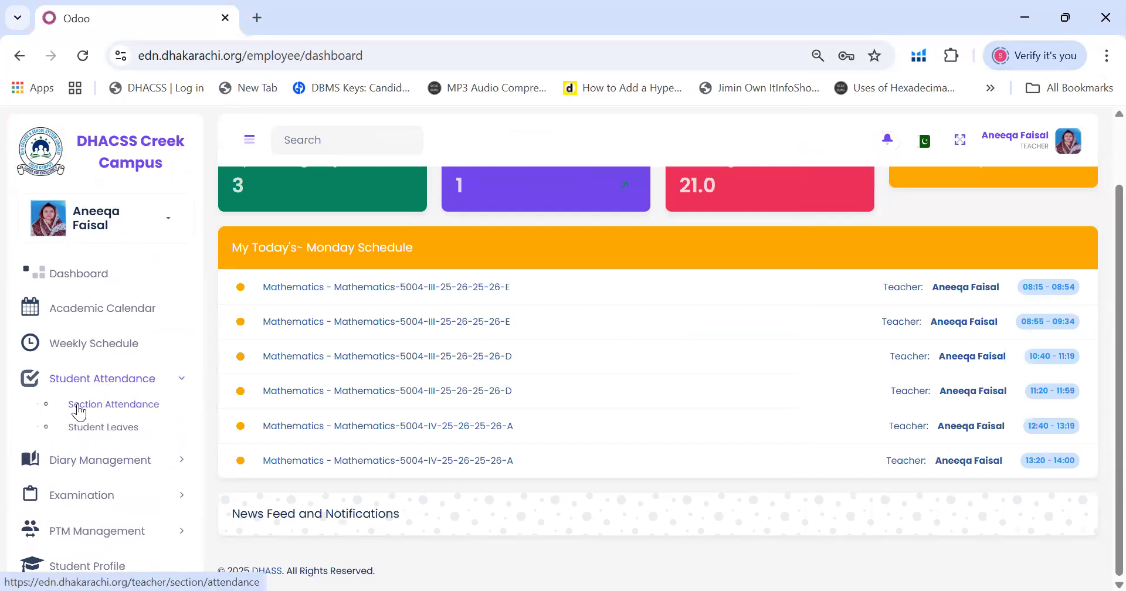
pyautogui.click(108, 406)
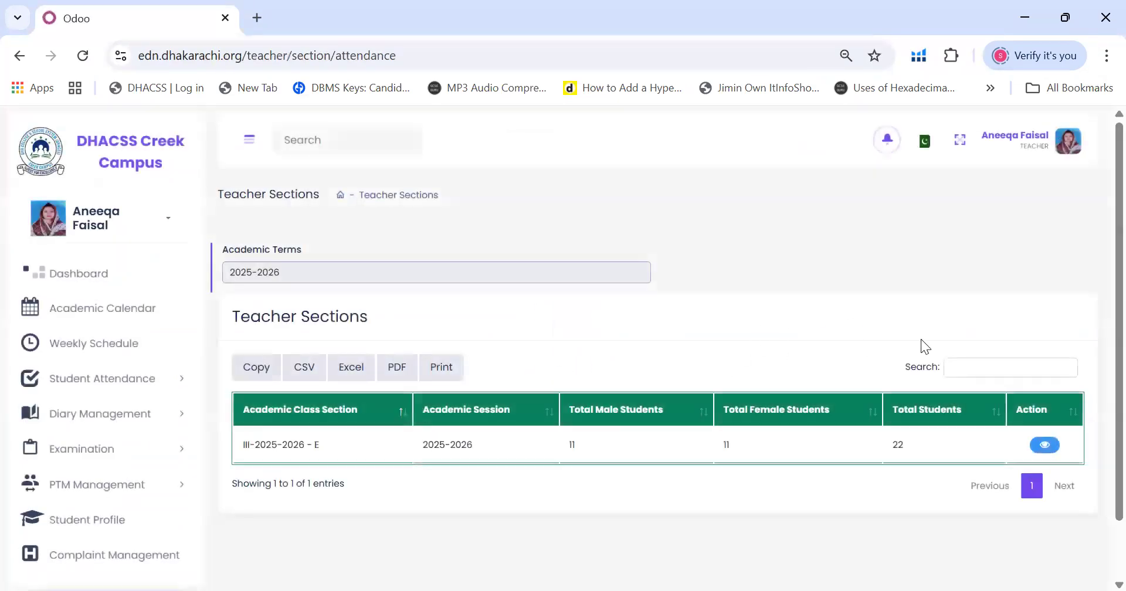
pyautogui.click(1045, 445)
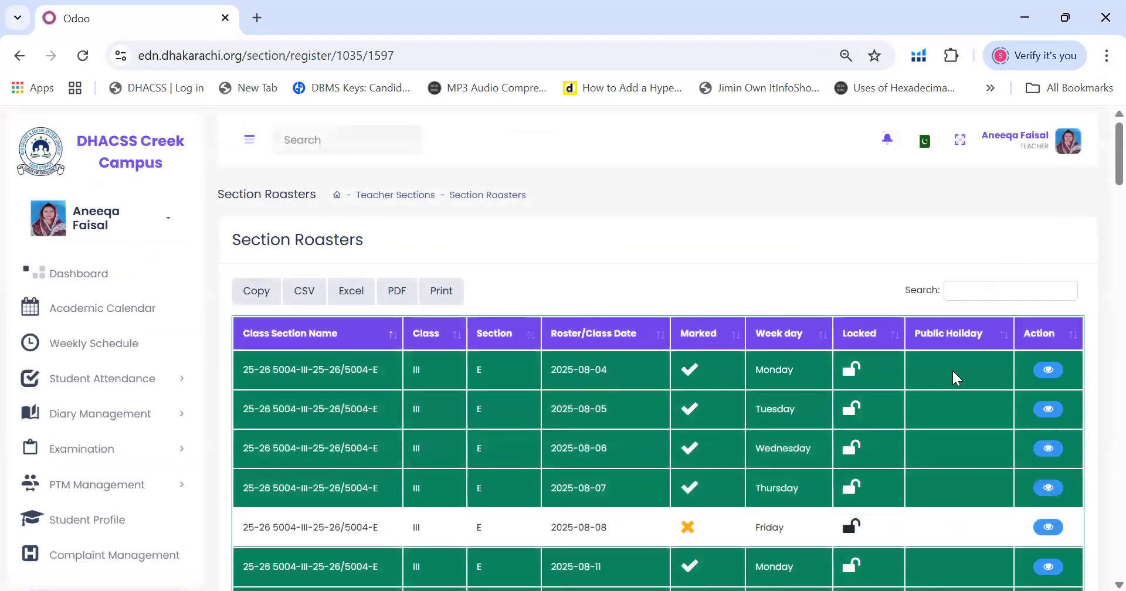
pyautogui.click(1048, 374)
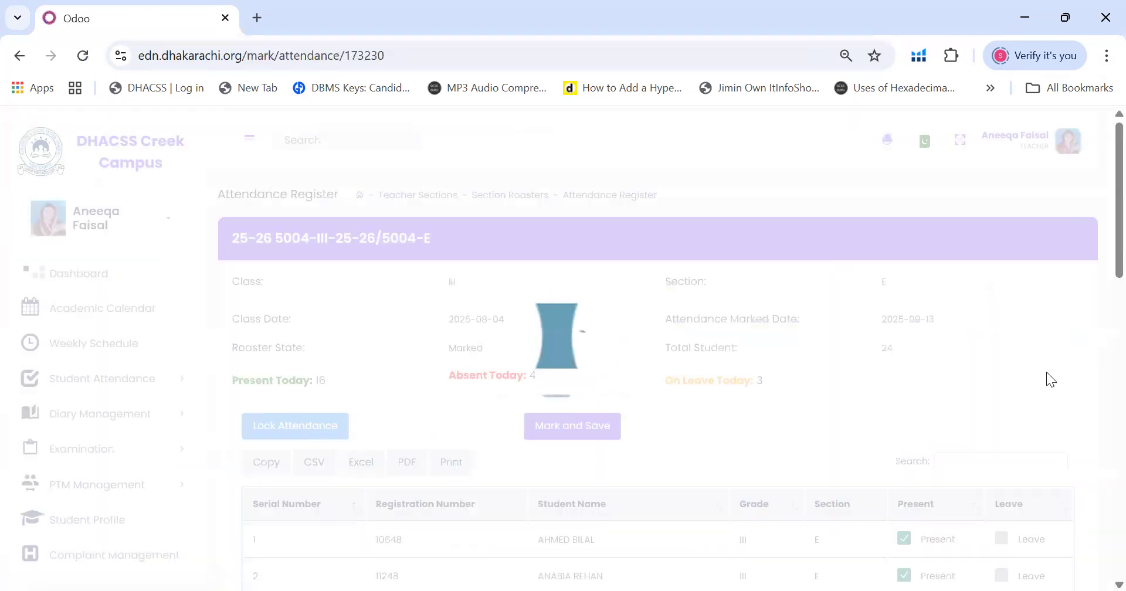
pyautogui.scroll(-7, 1046, 372)
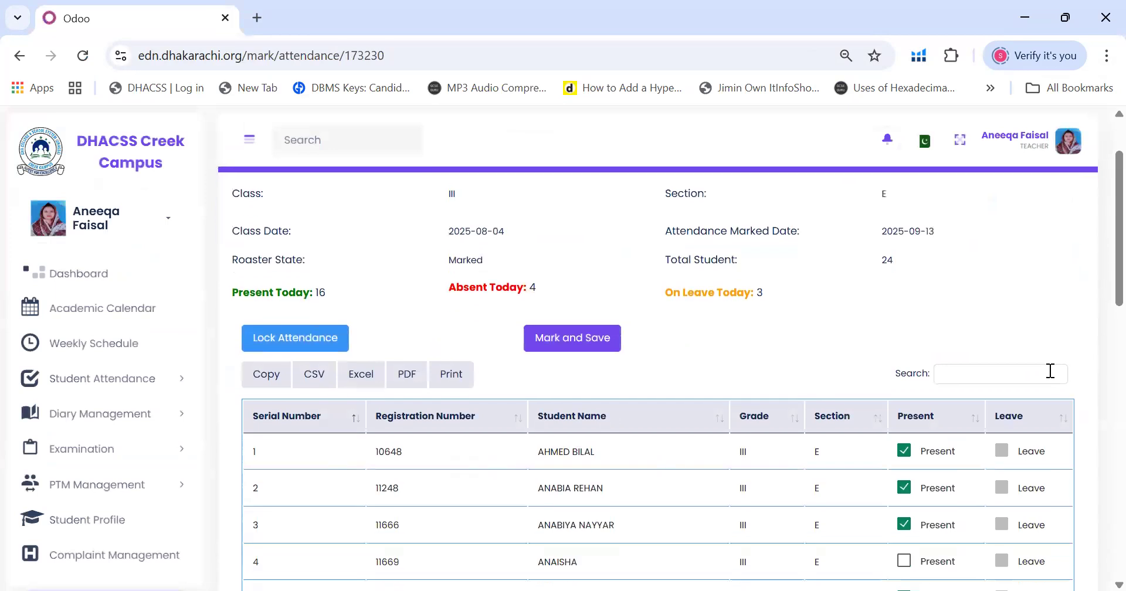
pyautogui.scroll(-3, 1049, 370)
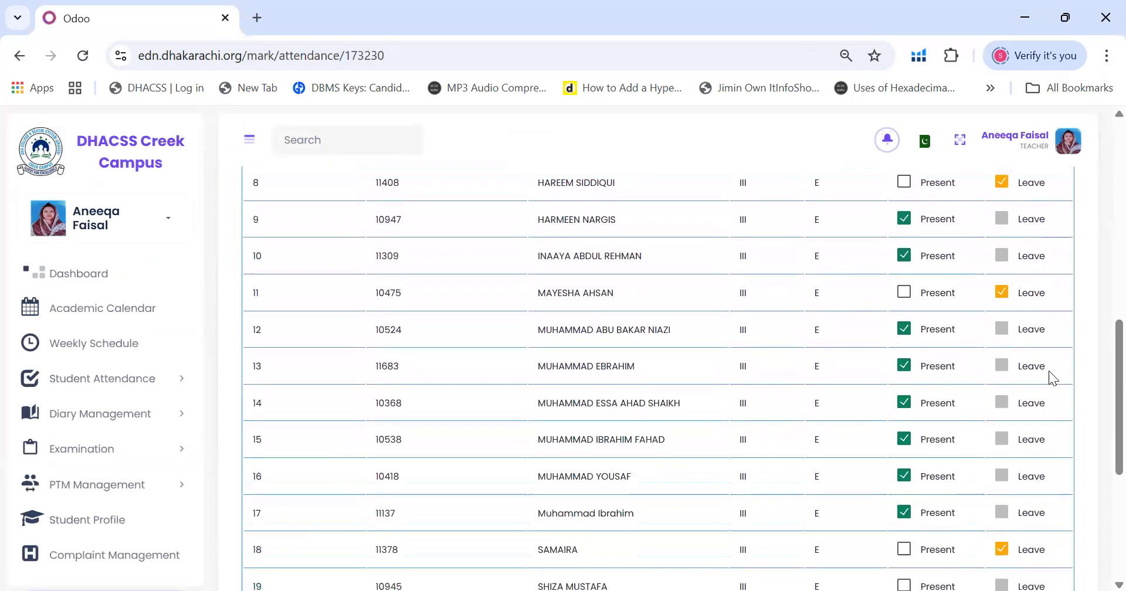
pyautogui.scroll(-5, 1048, 370)
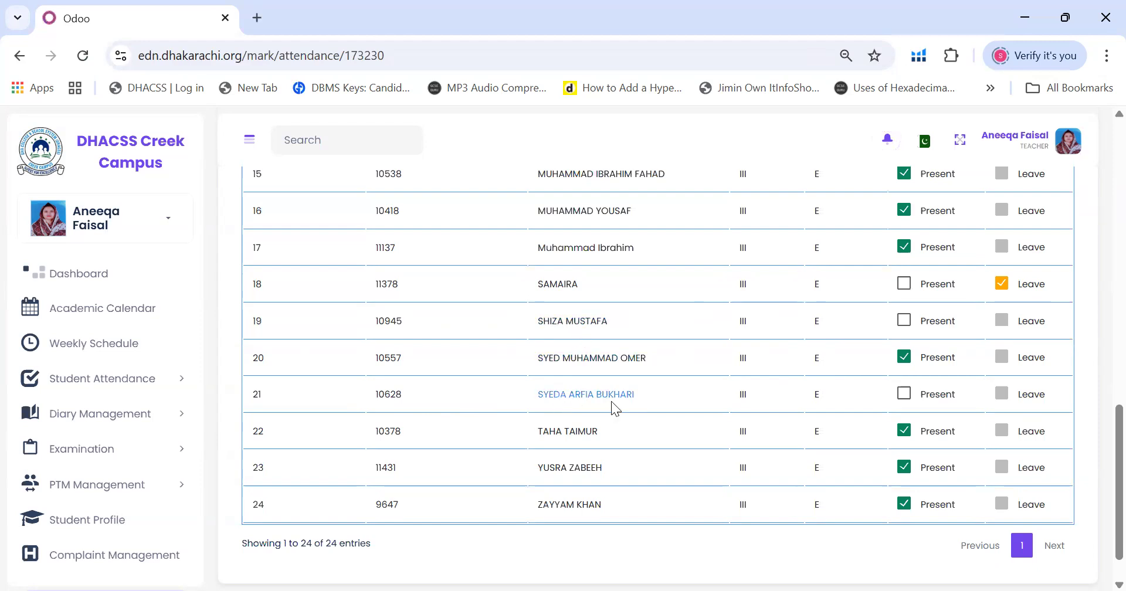
# Go to the student leaves page and start a new leave request.
pyautogui.click(93, 381)
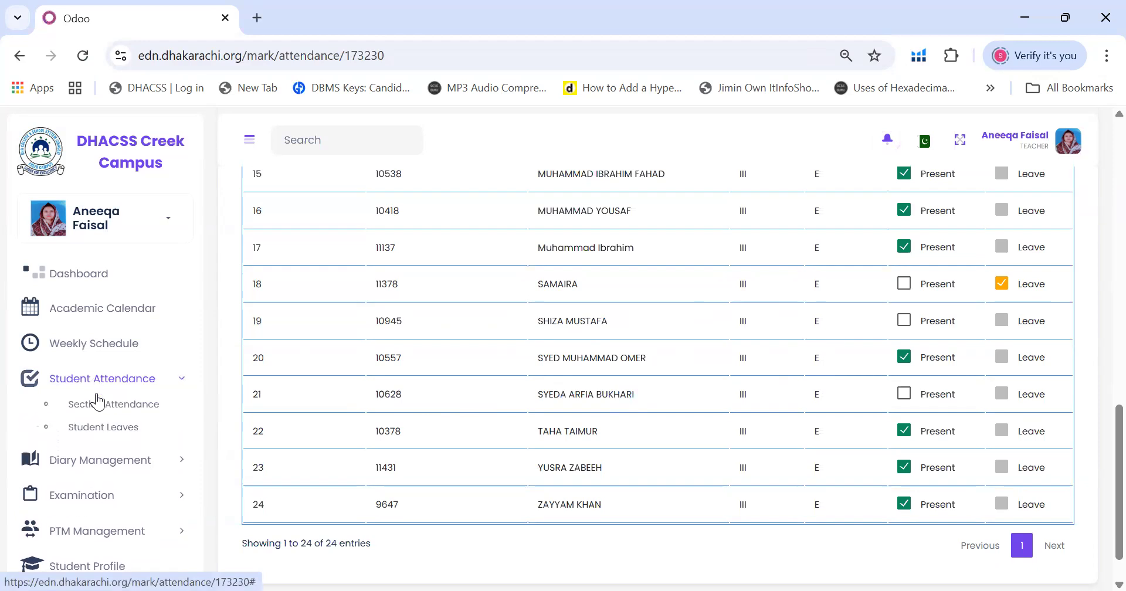
pyautogui.click(111, 431)
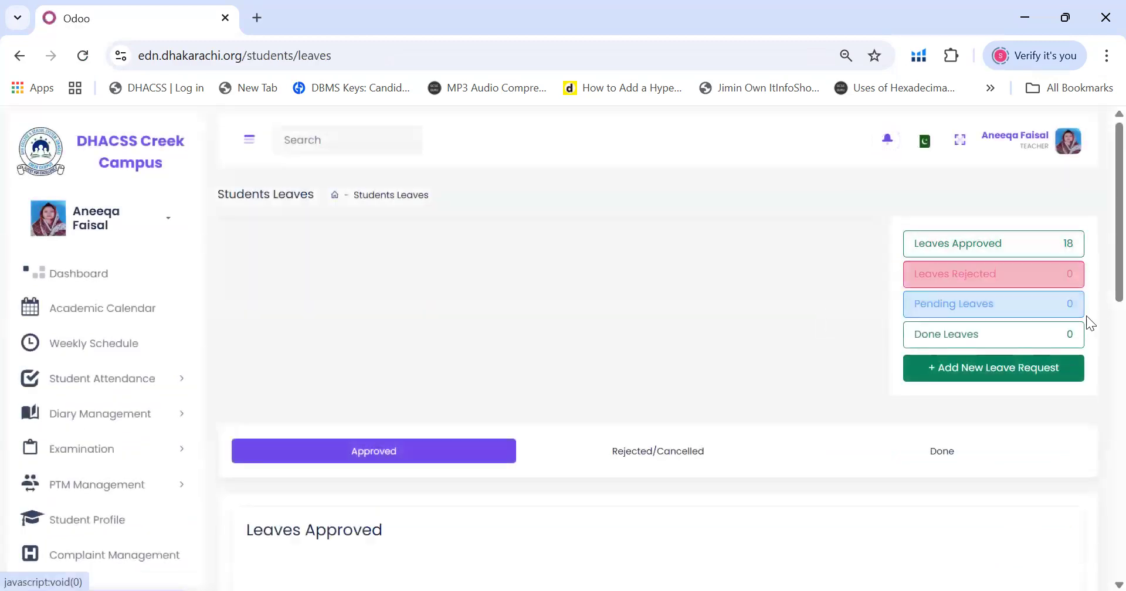
pyautogui.click(1041, 308)
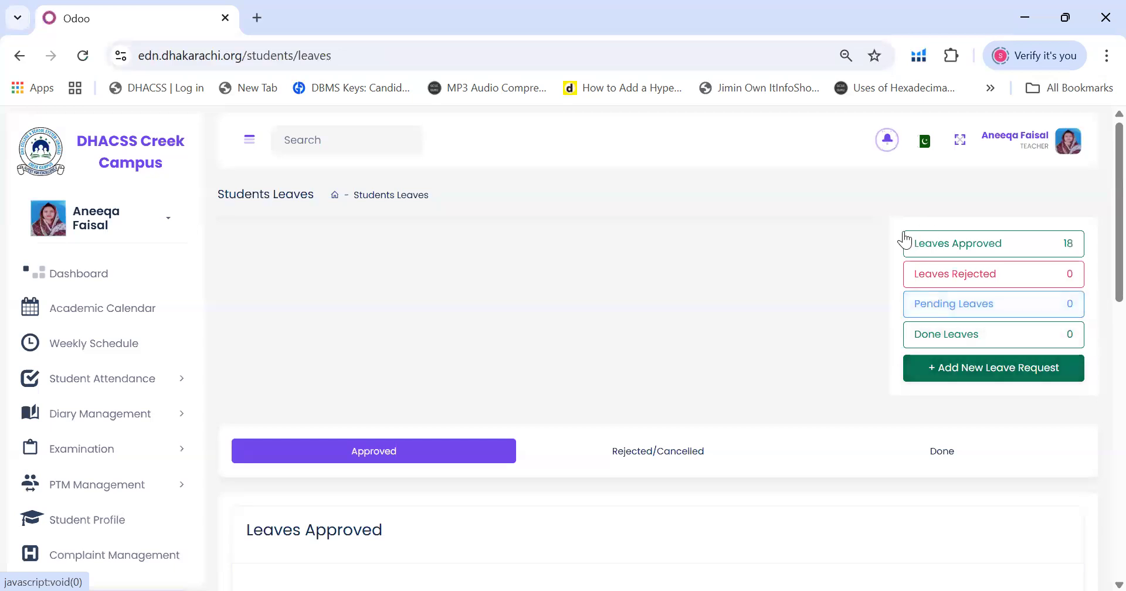
pyautogui.click(1004, 379)
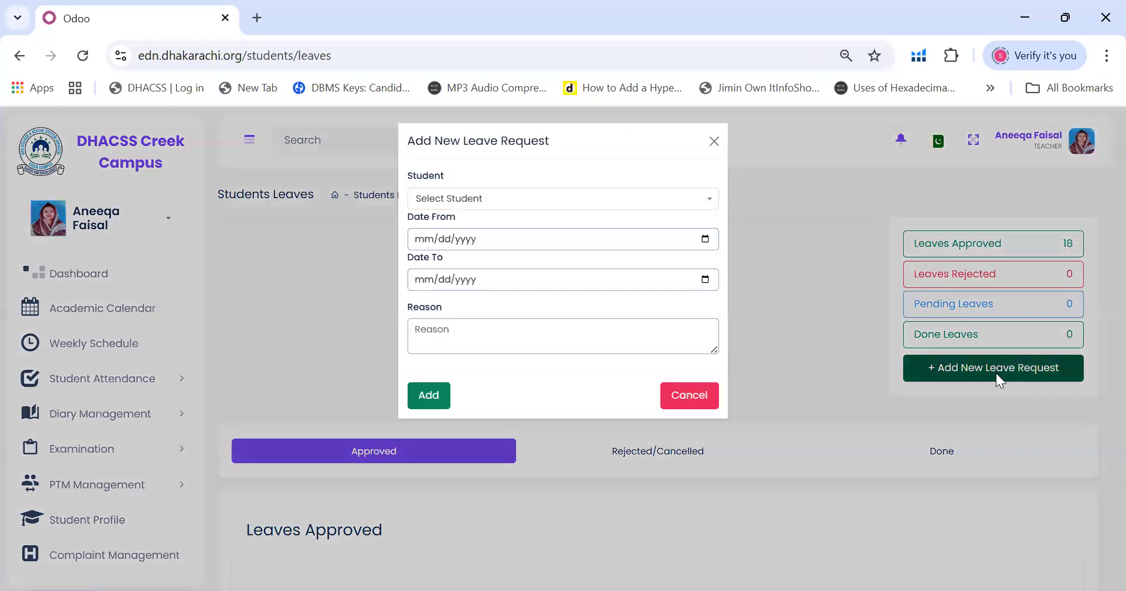
# Search the student list by name and select the class III/E student from register row 21 for the leave request.
pyautogui.click(509, 206)
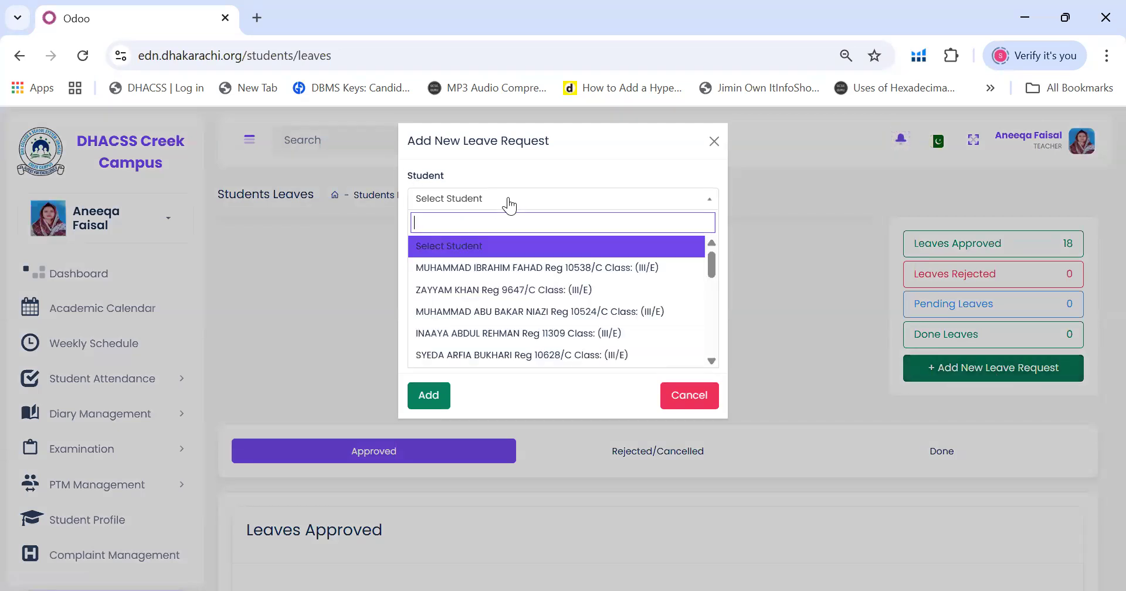
pyautogui.write('shi')
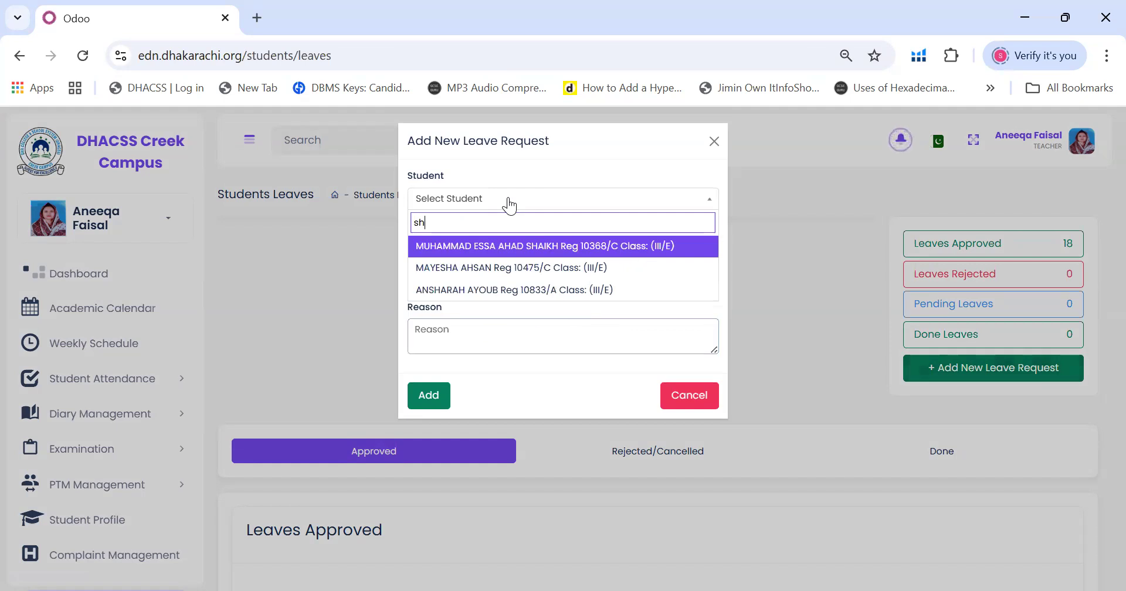
pyautogui.press('BackSpace')
pyautogui.write('iza')
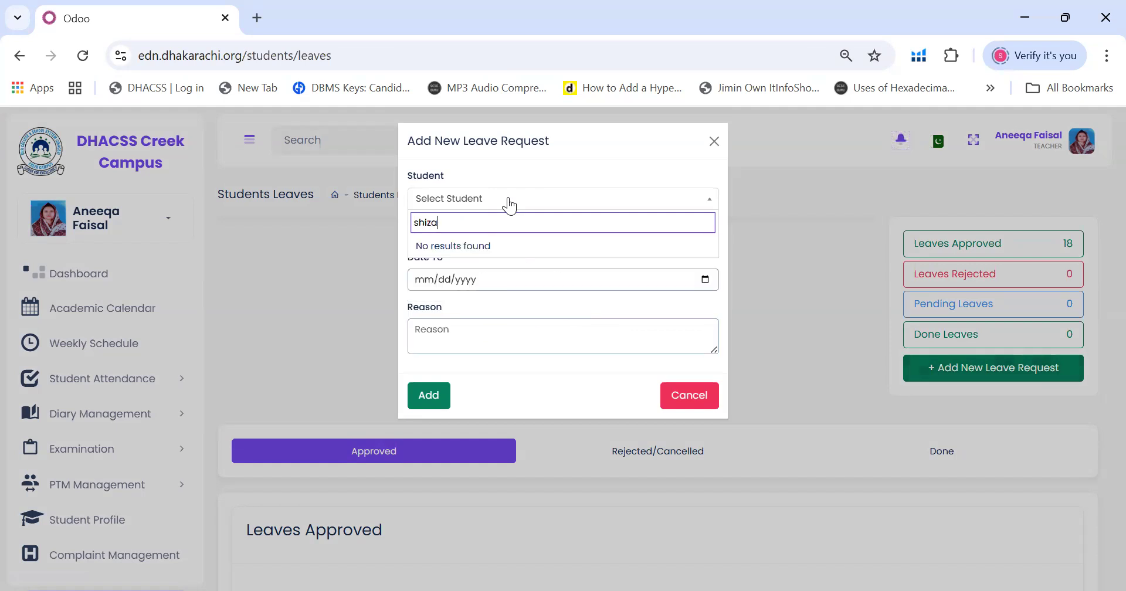
pyautogui.moveTo(467, 228); pyautogui.dragTo(380, 233)
pyautogui.write('ar')
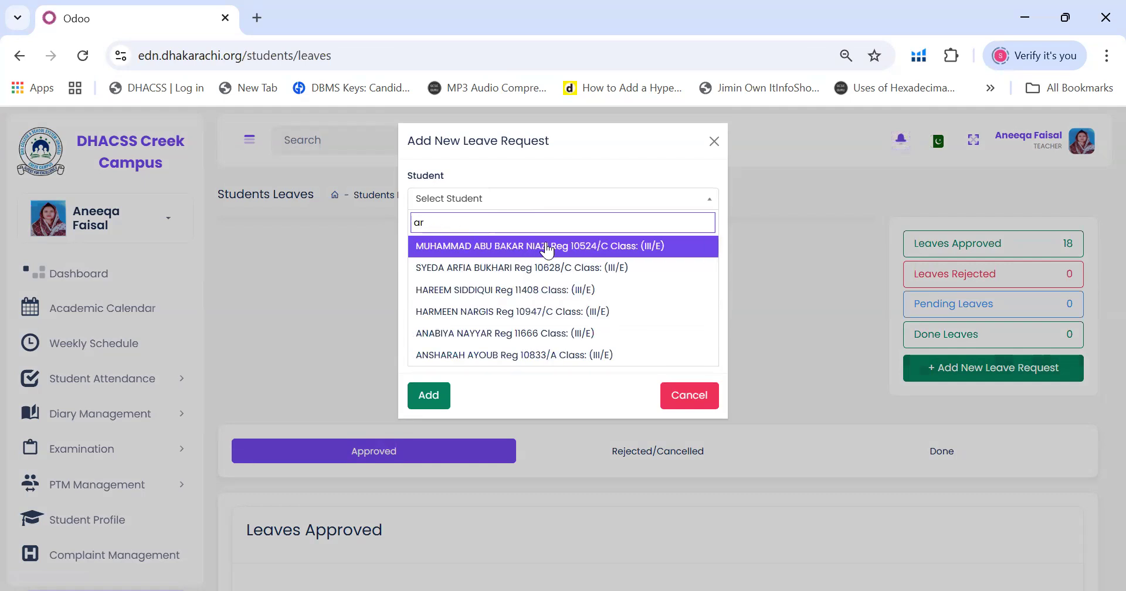
pyautogui.click(495, 274)
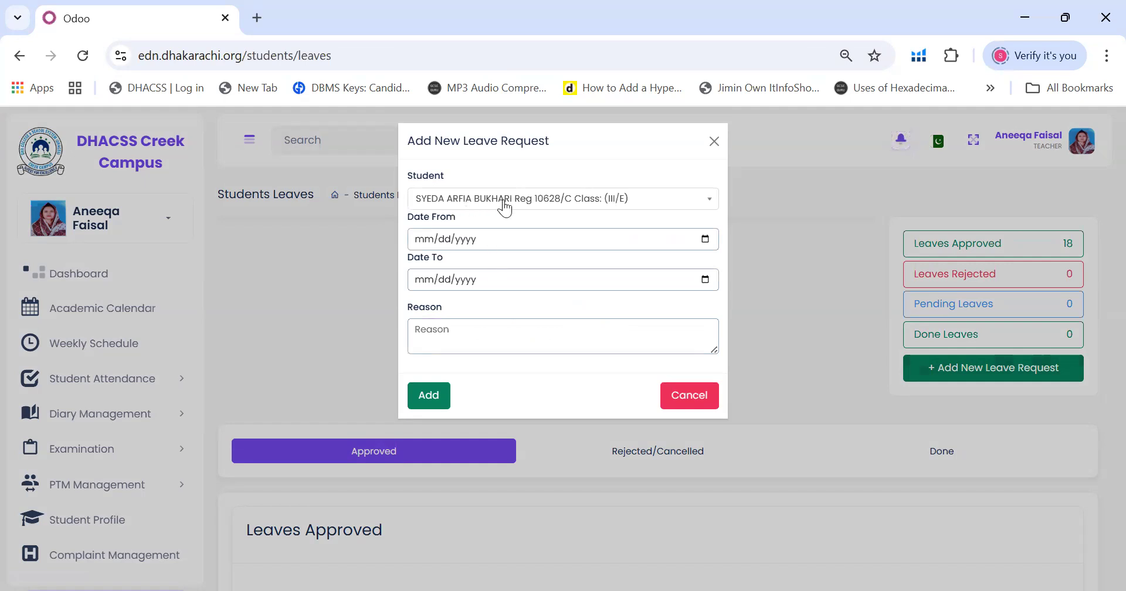
# Set both the start date and the end date of the leave request to 08/04/2025.
pyautogui.click(705, 239)
pyautogui.click(514, 265)
pyautogui.click(514, 265)
pyautogui.click(514, 265)
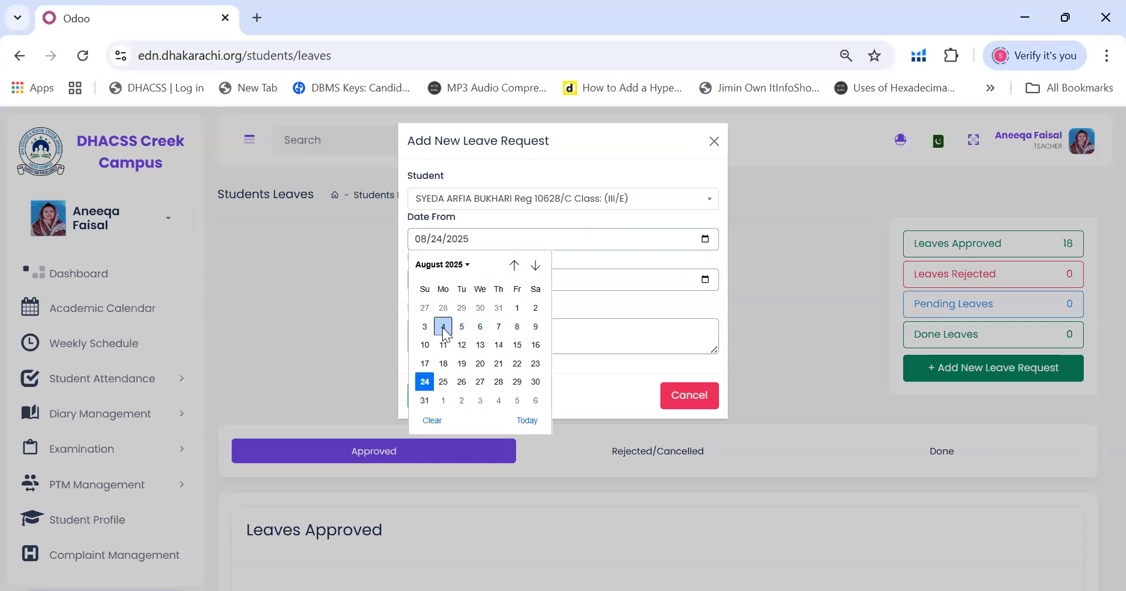
pyautogui.click(444, 327)
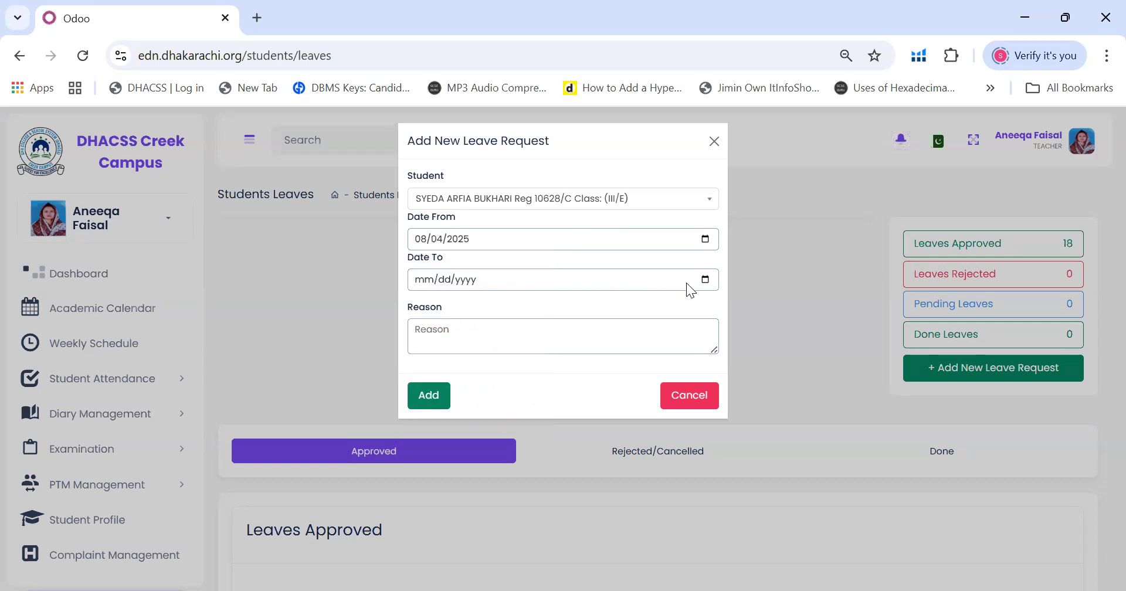
pyautogui.click(706, 280)
pyautogui.click(515, 305)
pyautogui.click(515, 305)
pyautogui.click(515, 306)
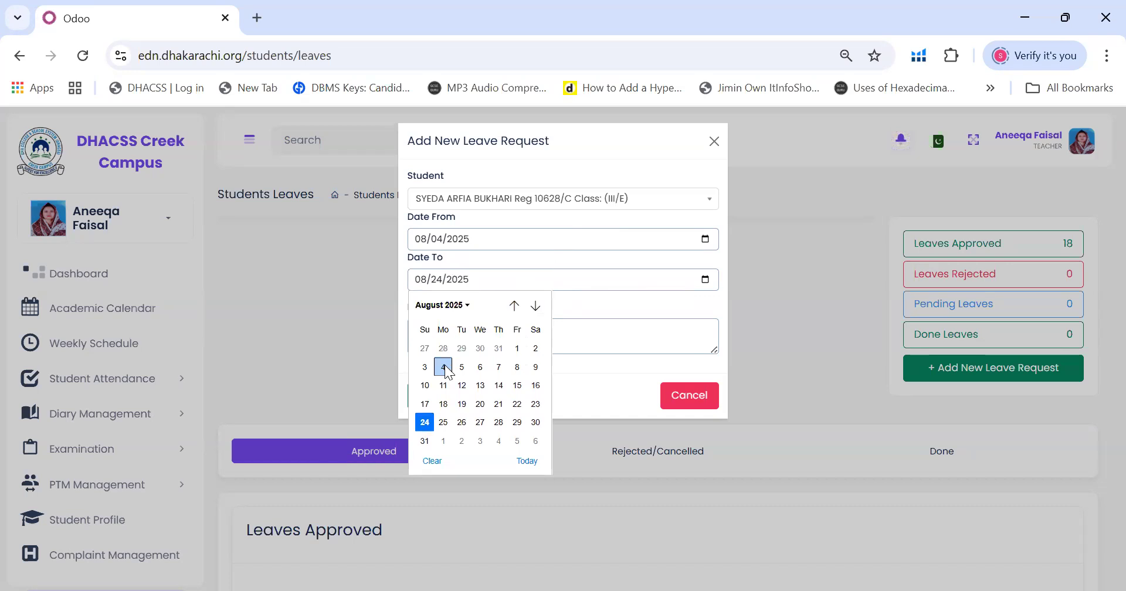
pyautogui.click(443, 364)
# Enter "Medical" as the leave reason and add the request.
pyautogui.click(451, 330)
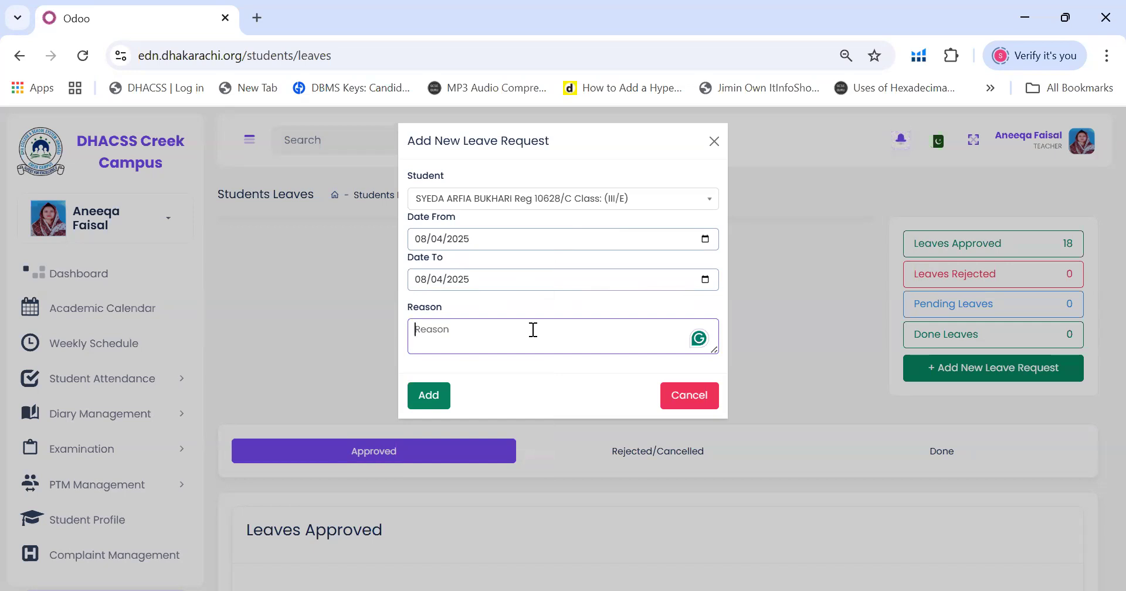
pyautogui.write('Medical')
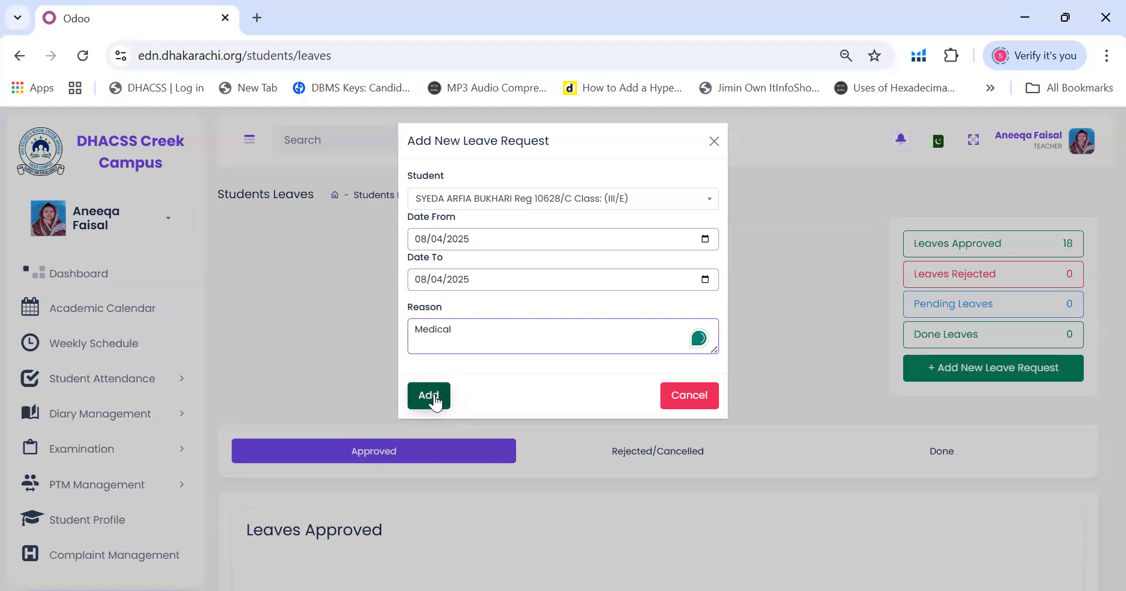
pyautogui.click(430, 397)
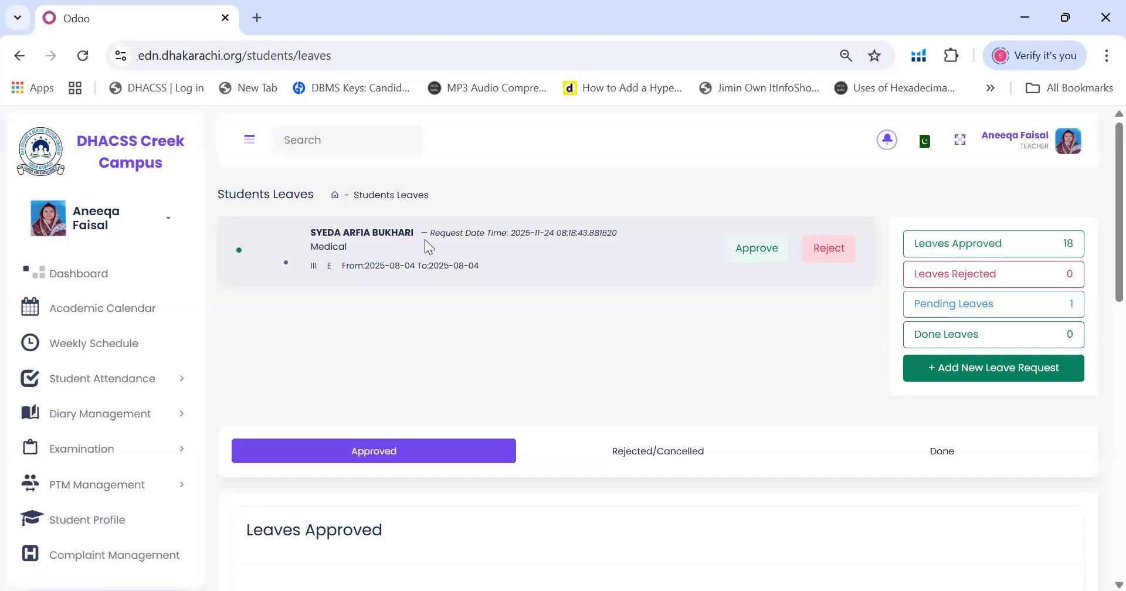
# Approve the pending medical leave request and look through the approved leaves list for its entry.
pyautogui.click(757, 259)
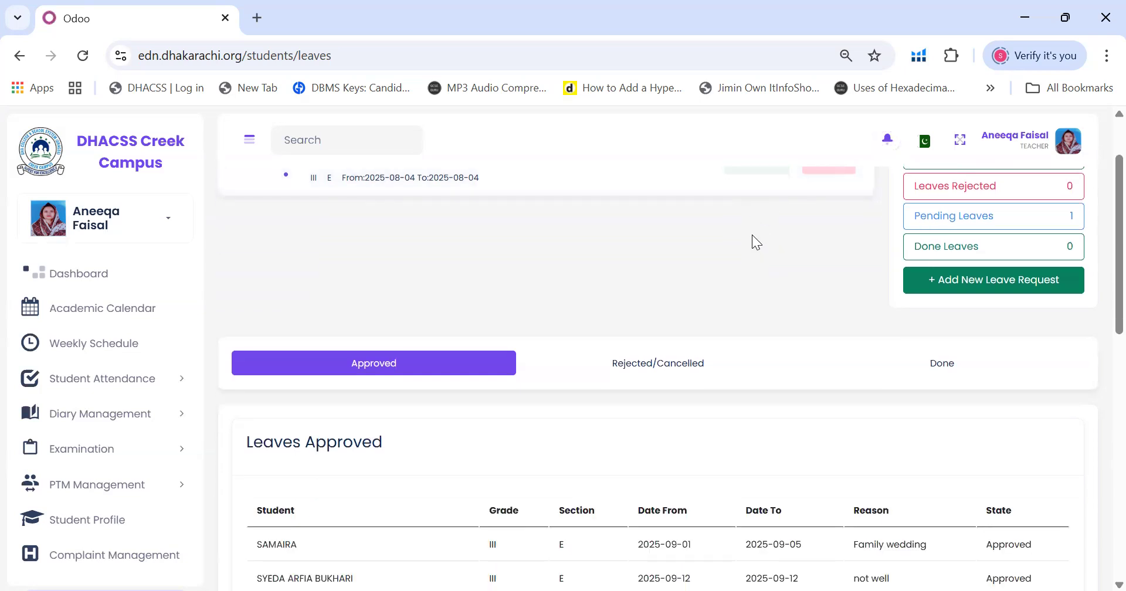
pyautogui.click(747, 256)
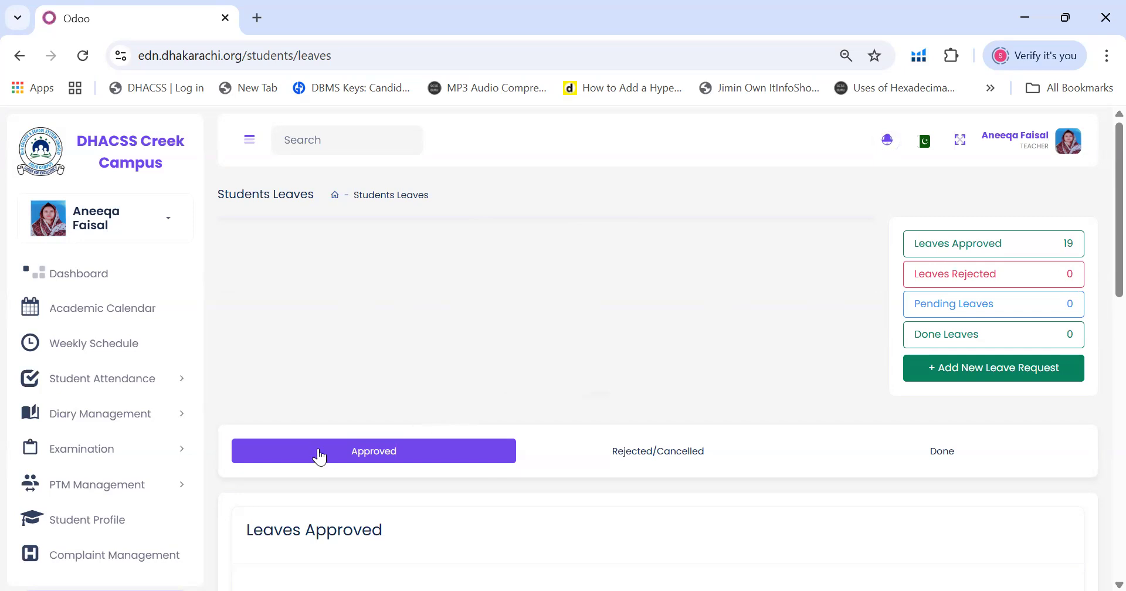
pyautogui.scroll(-3, 371, 457)
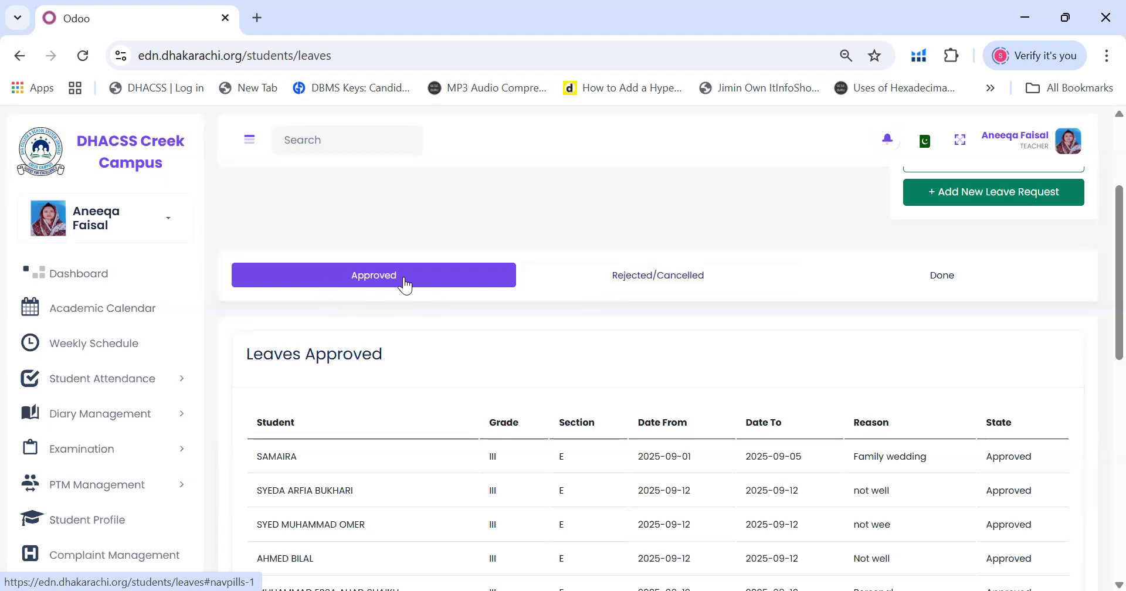
pyautogui.scroll(-3, 653, 393)
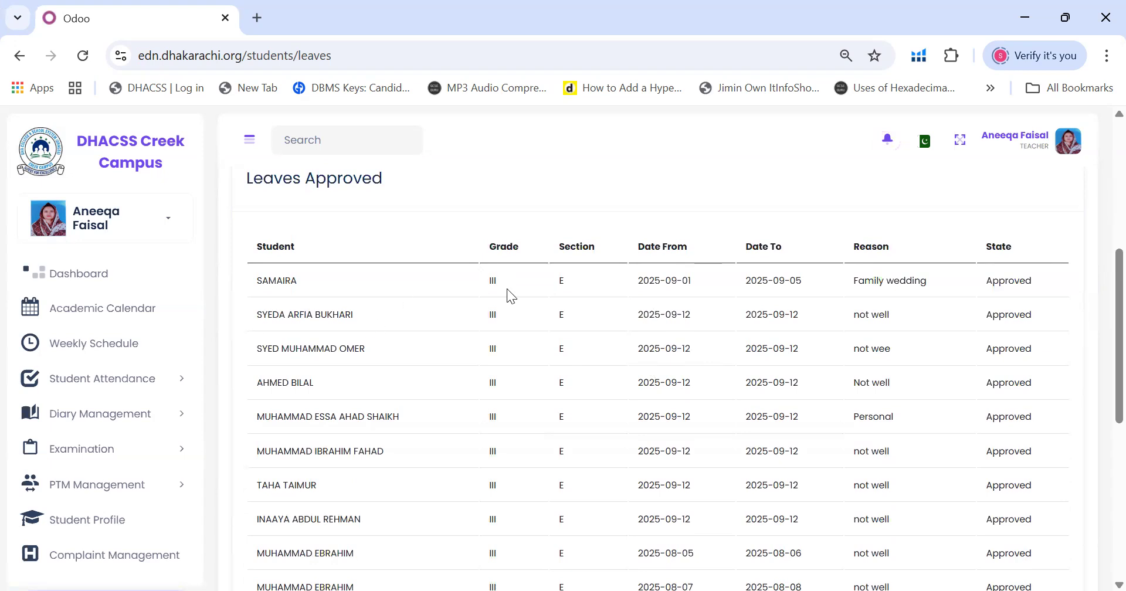
pyautogui.scroll(-7, 566, 315)
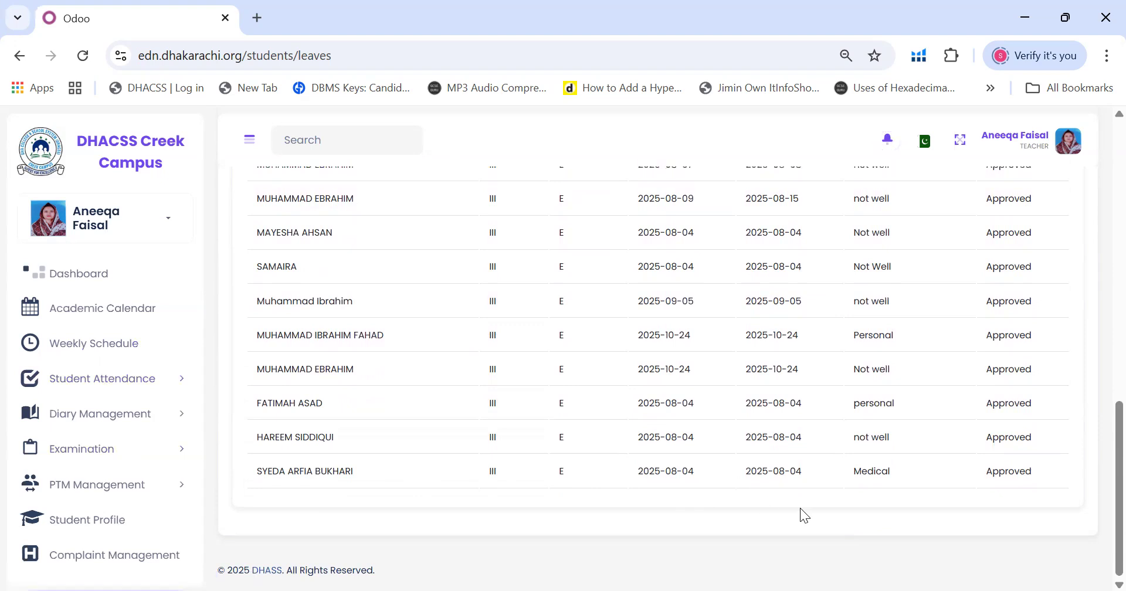
# Reopen the section's 2025-08-04 attendance register and check the leave mark of the student in row 21, then minimize the browser.
pyautogui.click(96, 381)
pyautogui.click(100, 409)
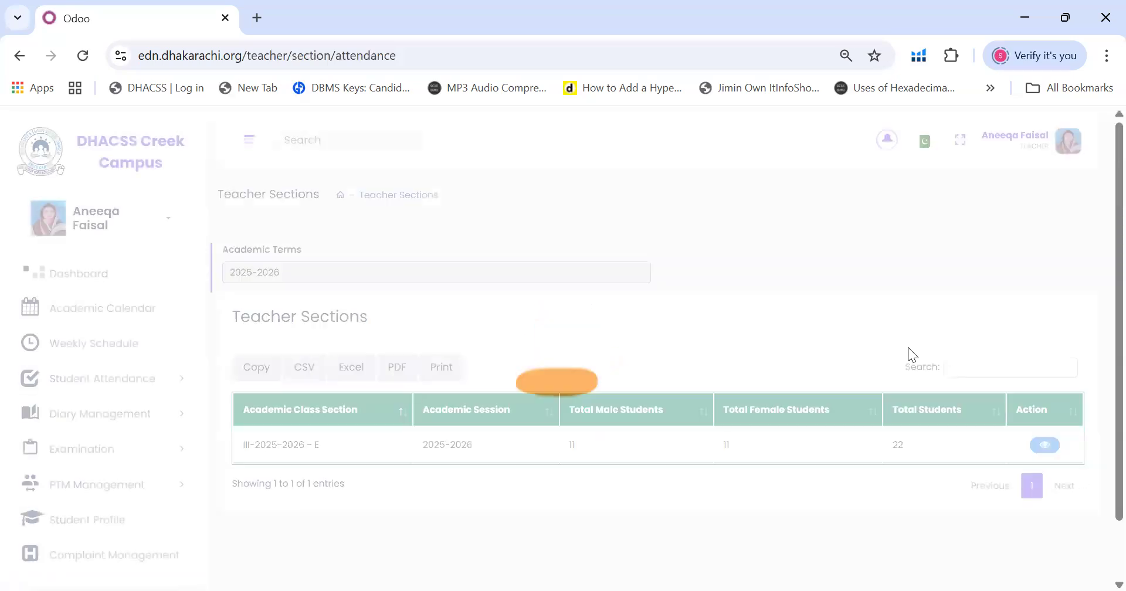
pyautogui.click(1052, 380)
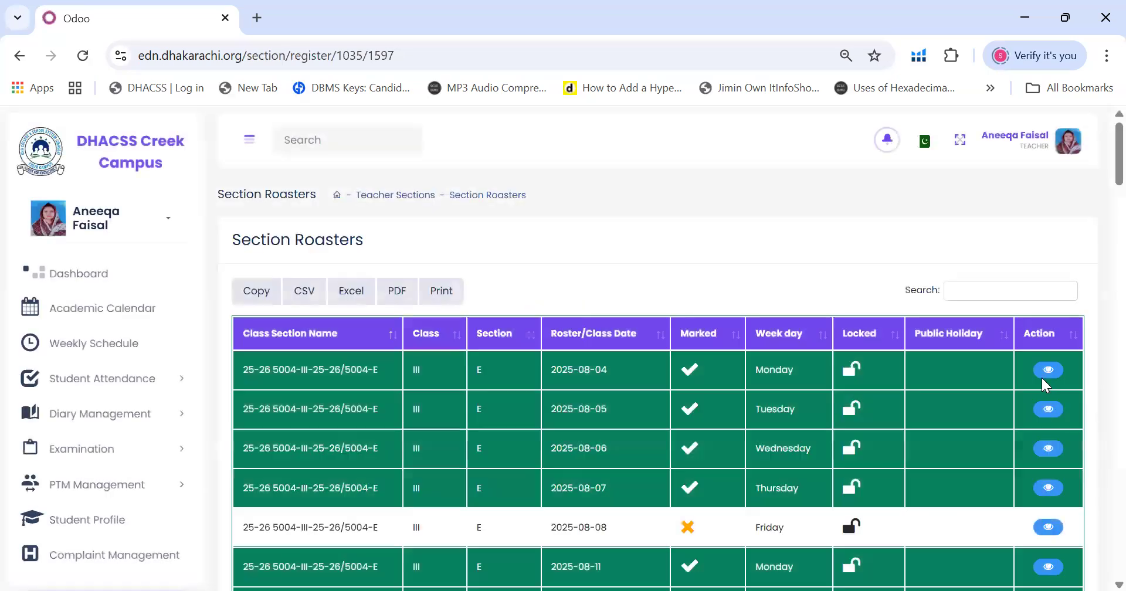
pyautogui.click(1043, 373)
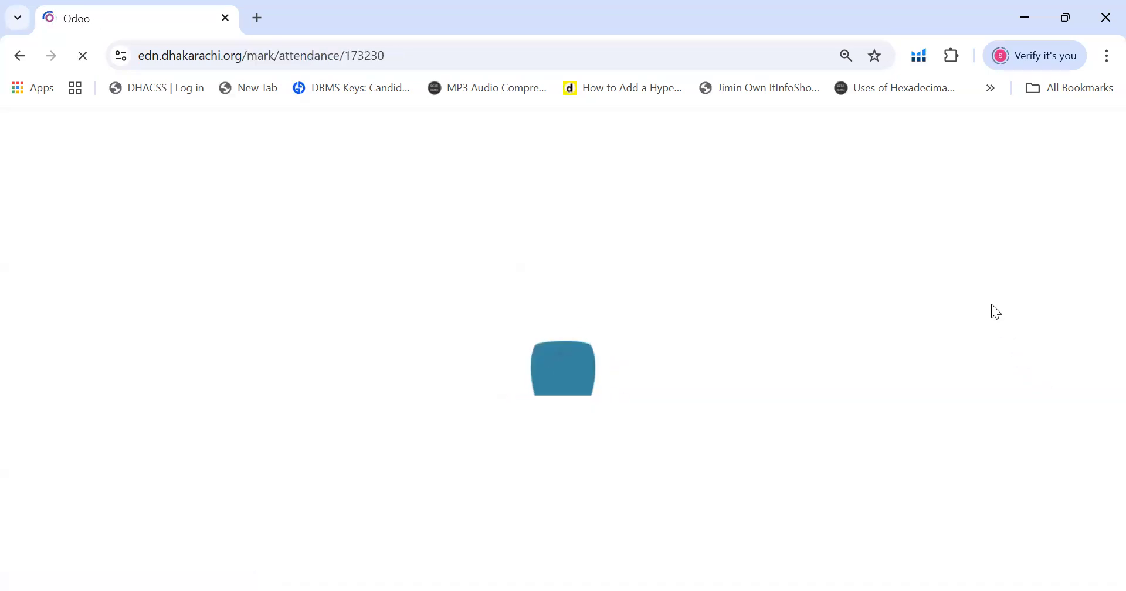
pyautogui.scroll(-10, 991, 304)
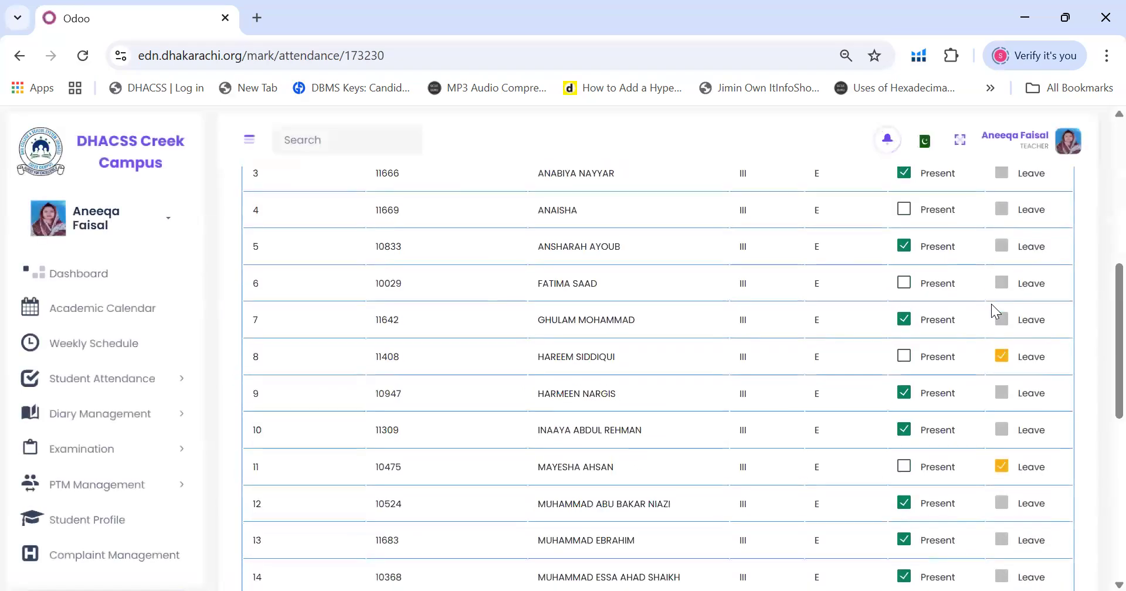
pyautogui.scroll(-1, 991, 305)
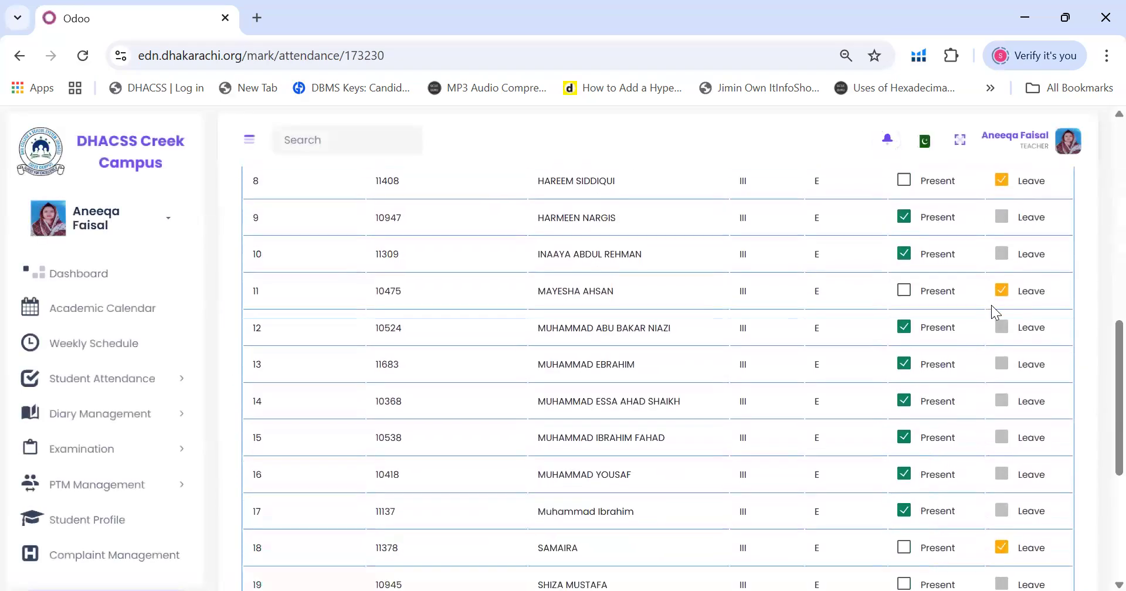
pyautogui.scroll(-2, 991, 305)
pyautogui.scroll(-1, 991, 305)
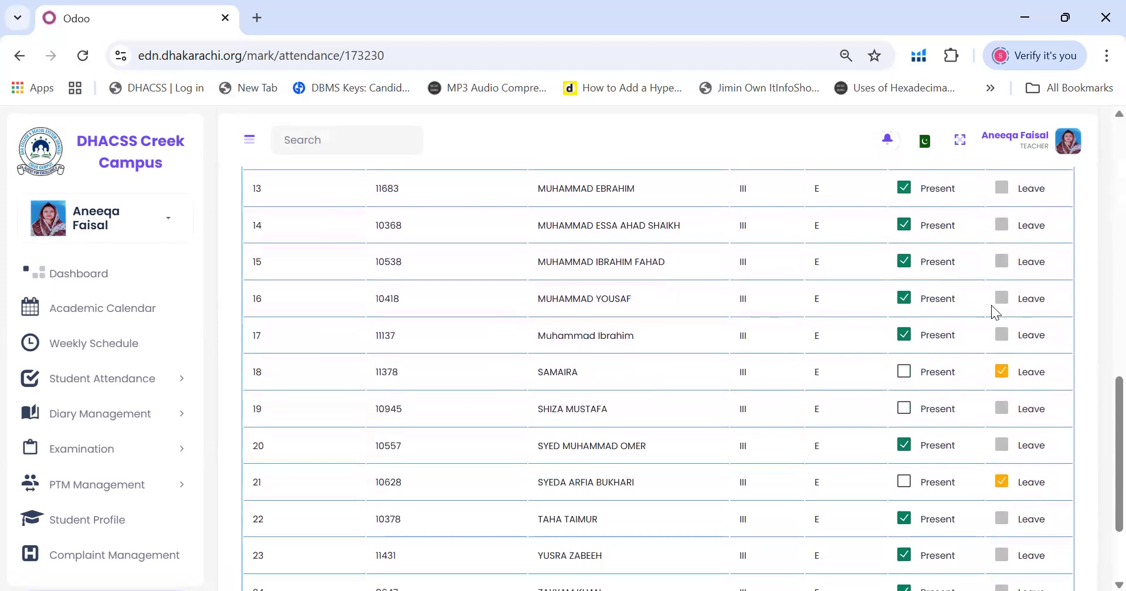
pyautogui.scroll(-2, 991, 305)
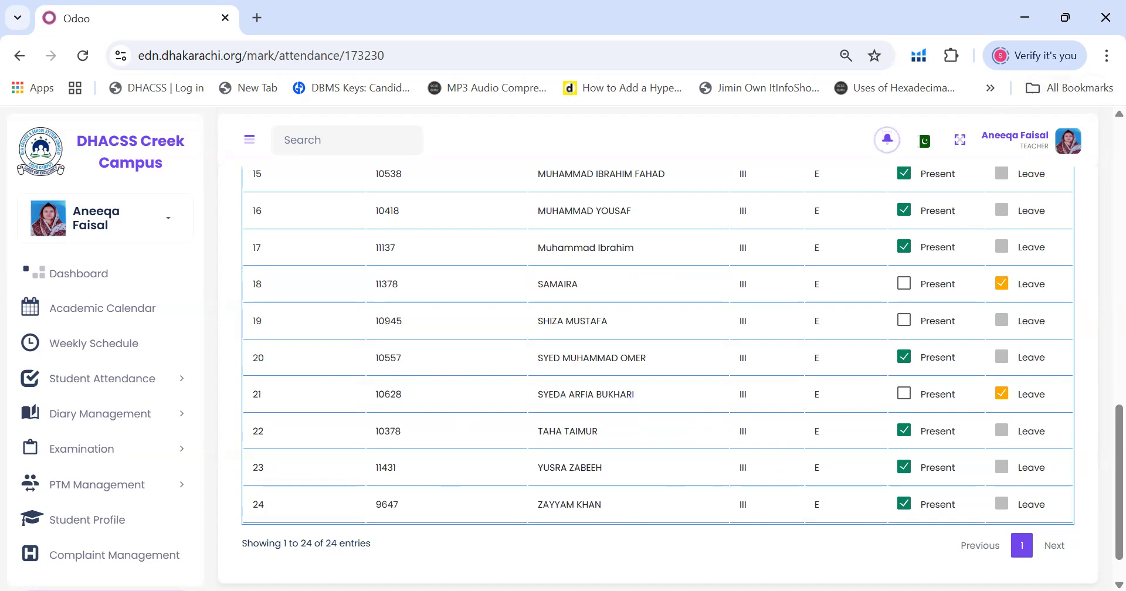
pyautogui.click(1025, 24)
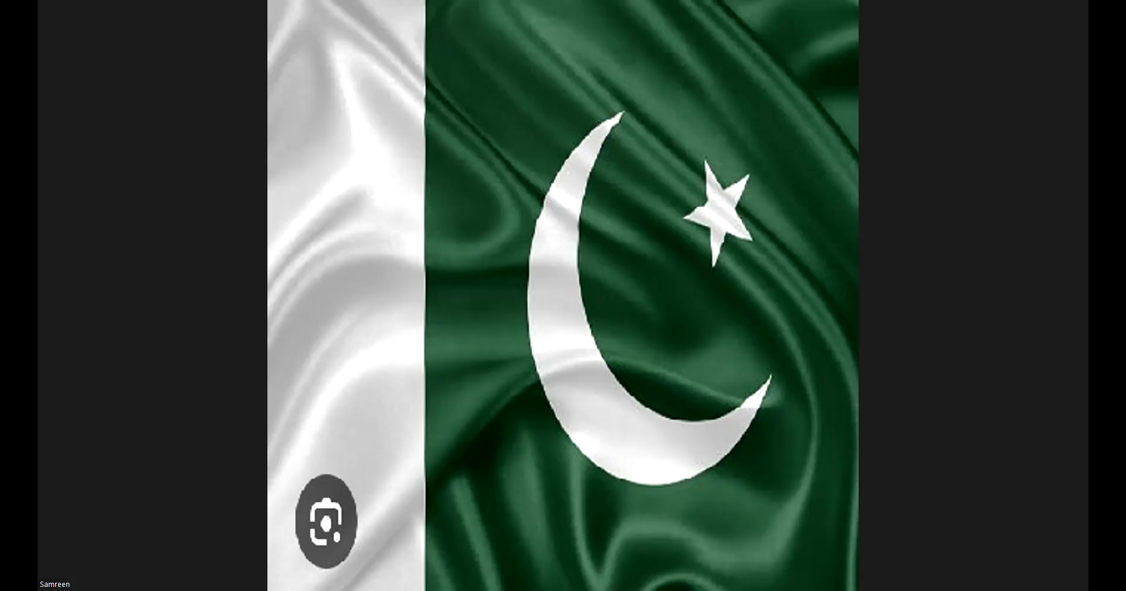